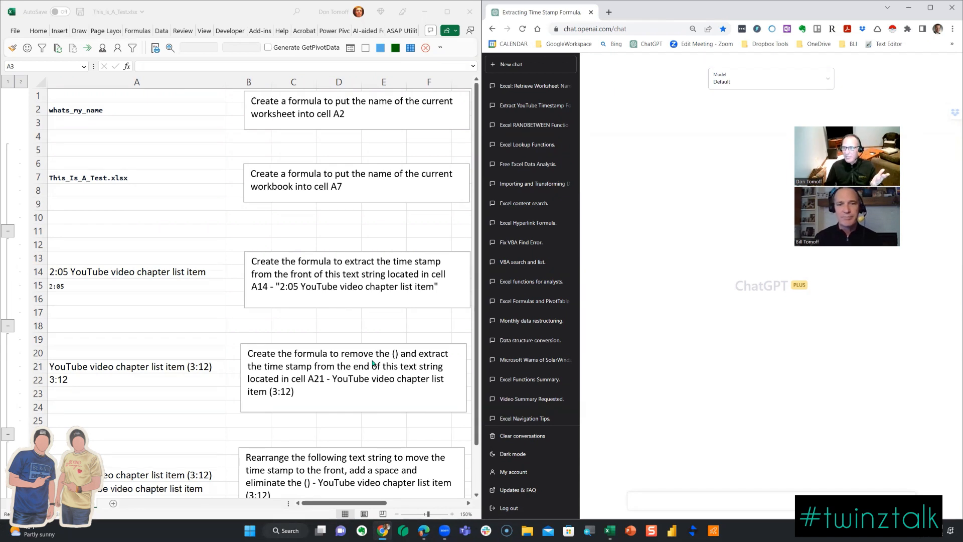
Step: Review the existing formulas behind the worksheet name in cell A2 and the workbook name in cell A7
{"action": "left_click", "coordinate": [323, 507]}
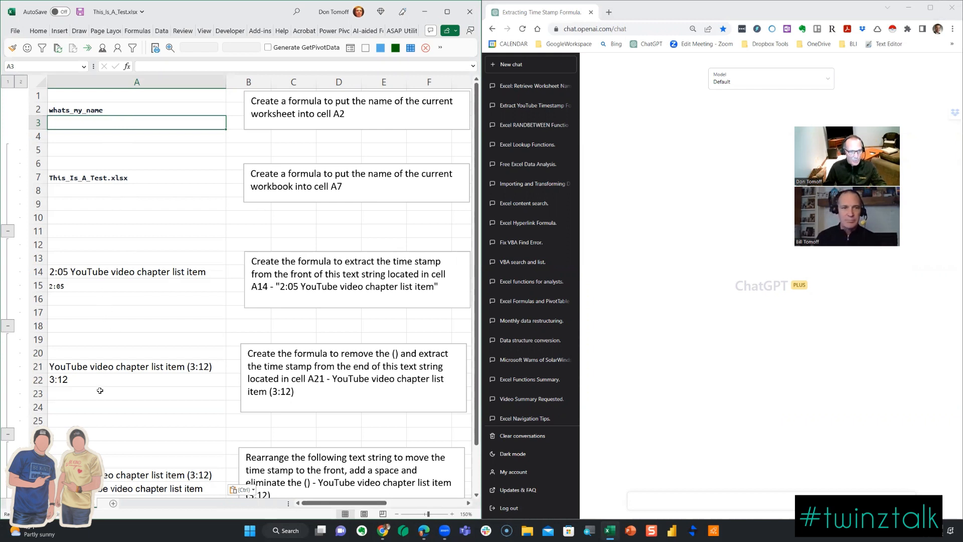
{"action": "left_click", "coordinate": [91, 111]}
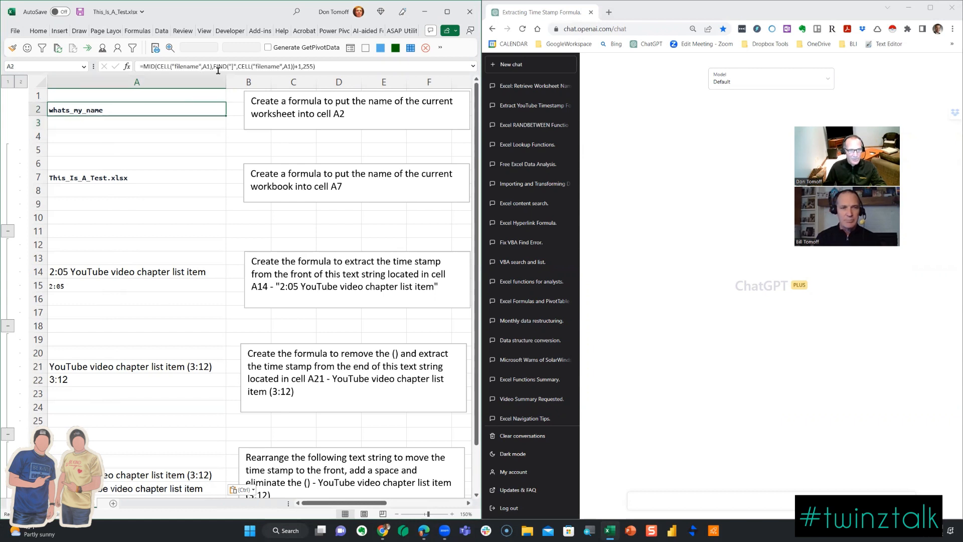
{"action": "left_click", "coordinate": [122, 181]}
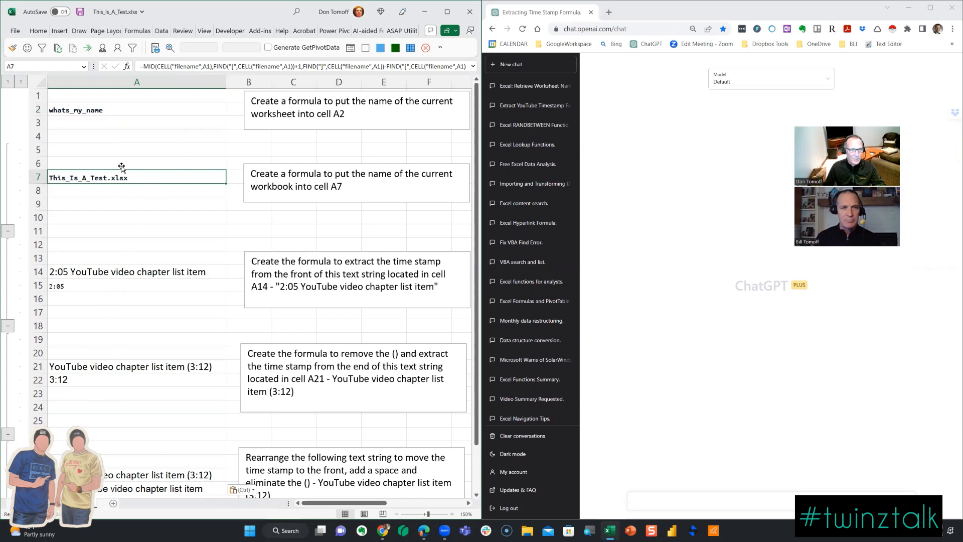
{"action": "left_click", "coordinate": [105, 123]}
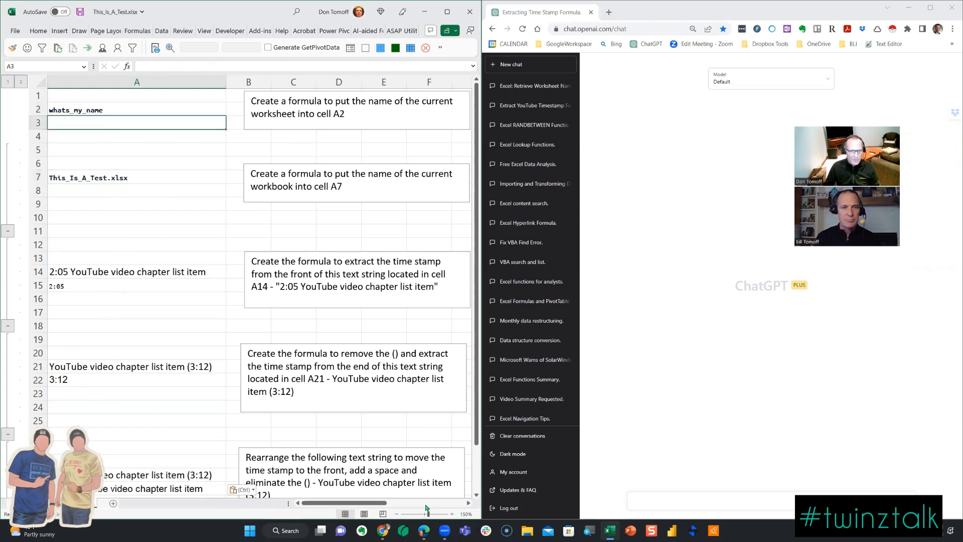
Step: Copy the prompt "write a formula to display the text of the formula in a2" from the text box above columns I to M
{"action": "key", "text": "Right"}
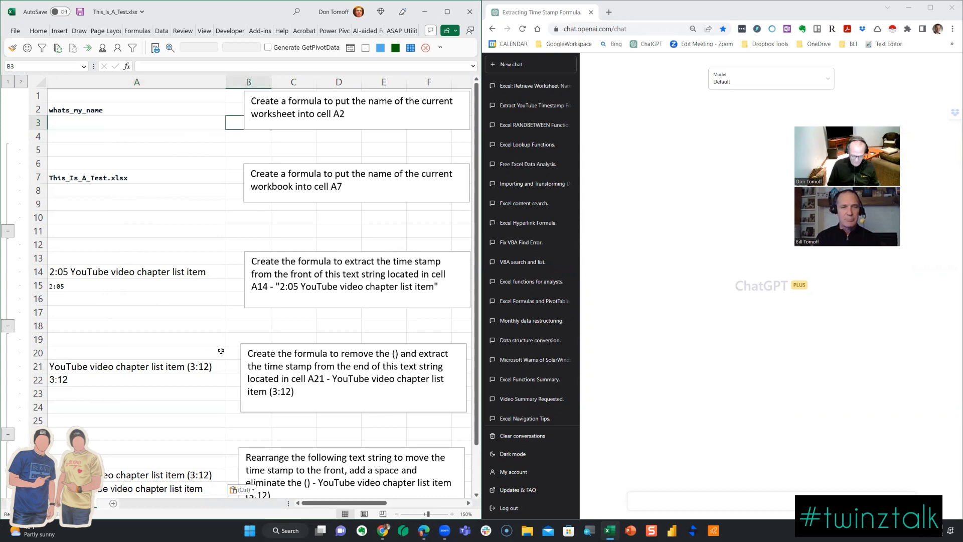
{"action": "key", "text": "Right"}
{"action": "key", "text": "Right"}
{"action": "key", "text": "Right"}
{"action": "key", "text": "Right"}
{"action": "key", "text": "Right"}
{"action": "key", "text": "Right"}
{"action": "key", "text": "Right"}
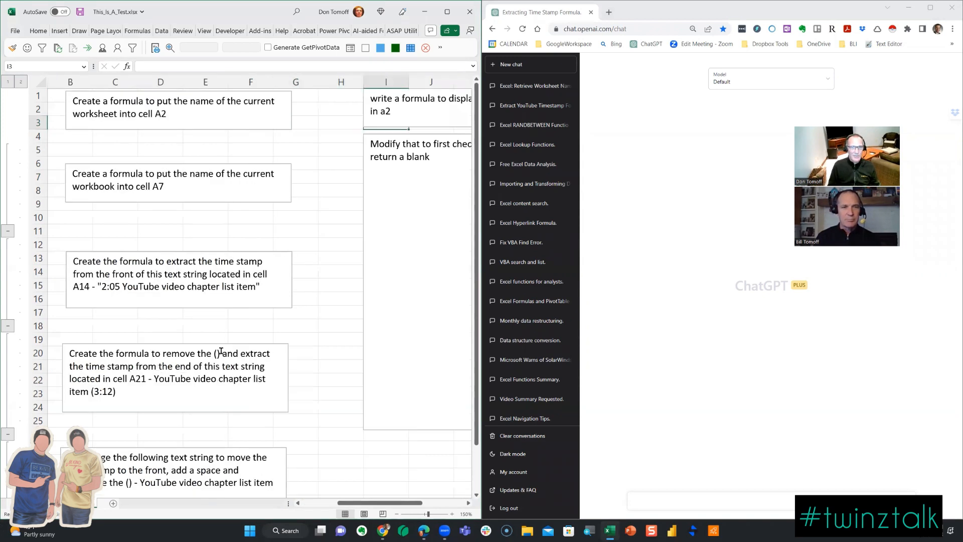
{"action": "key", "text": "Right"}
{"action": "key", "text": "Right"}
{"action": "key", "text": "Right"}
{"action": "key", "text": "Right"}
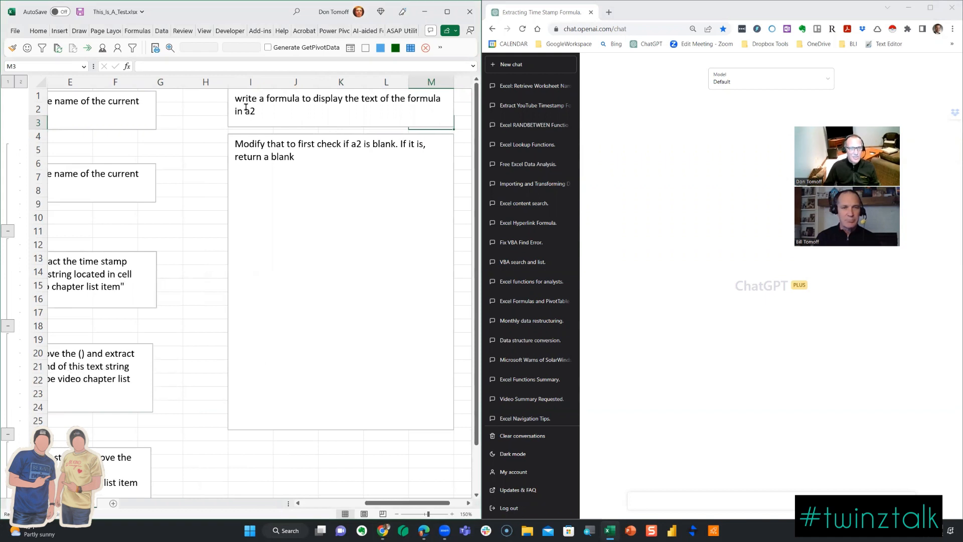
{"action": "left_click_drag", "start_coordinate": [233, 99], "coordinate": [260, 112]}
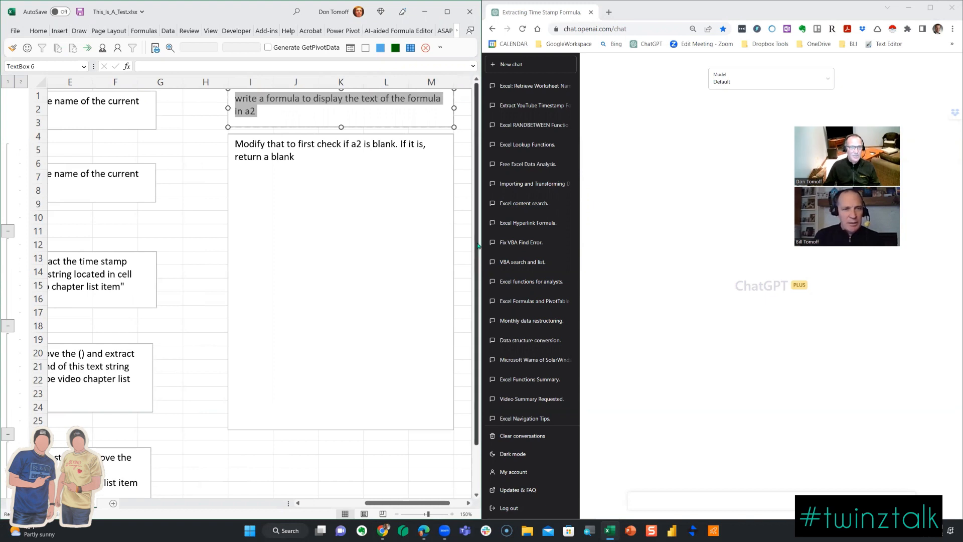
{"action": "key", "text": "ctrl+c"}
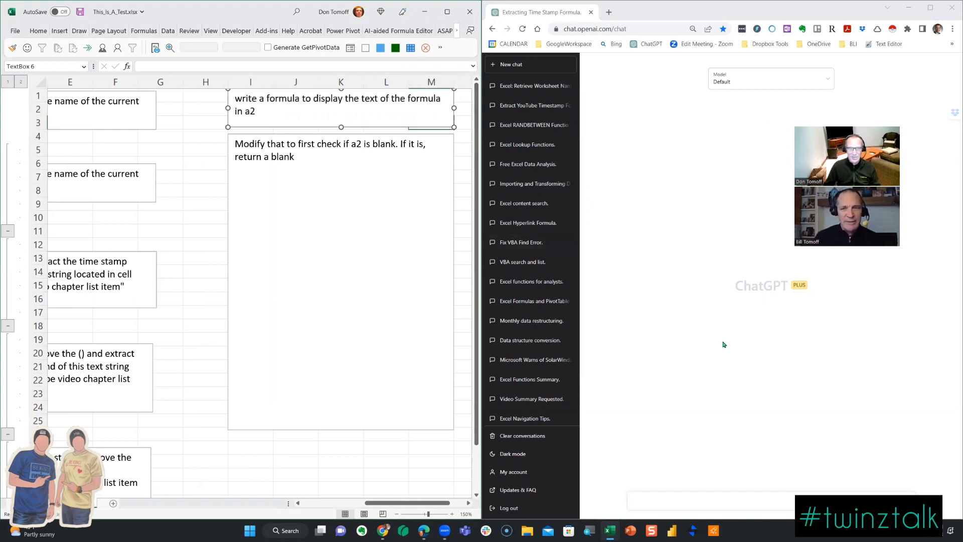
{"action": "key", "text": "Escape"}
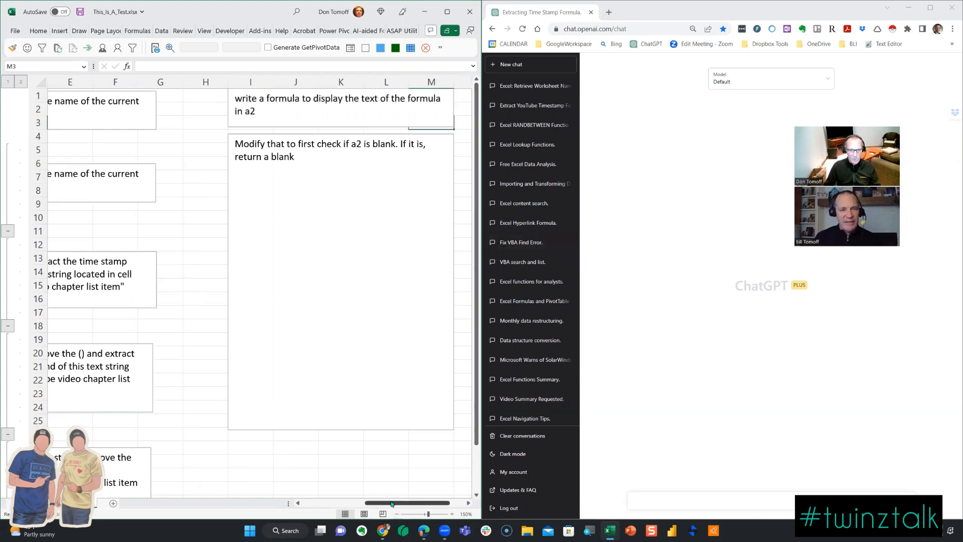
Step: Switch to ChatGPT and submit the copied prompt asking for a formula that displays the text of A2's formula
{"action": "left_click_drag", "start_coordinate": [391, 504], "coordinate": [330, 504]}
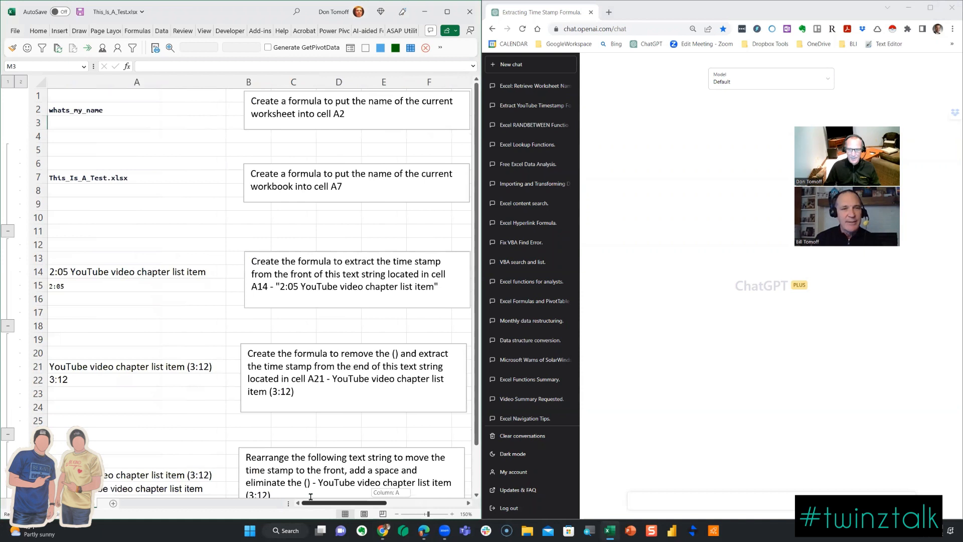
{"action": "left_click", "coordinate": [719, 502]}
{"action": "key", "text": "ctrl+v"}
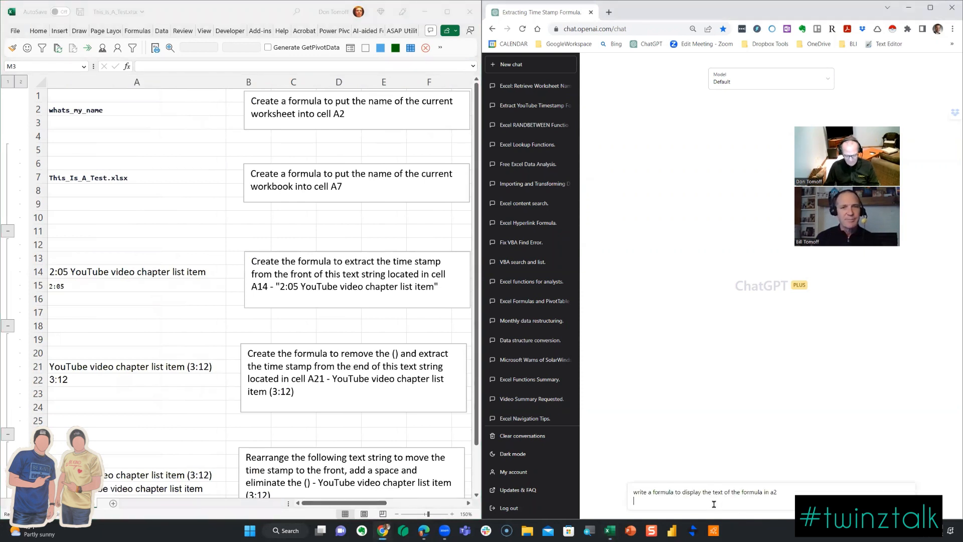
{"action": "key", "text": "Return"}
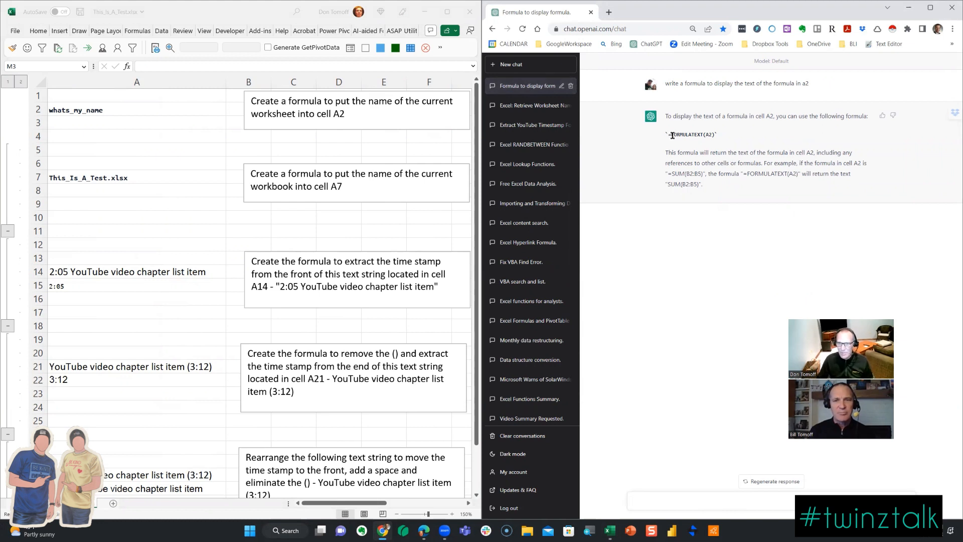
Step: Copy =FORMULATEXT(A2) from the ChatGPT answer into cell A3 of the Excel sheet and wrap the cell's text
{"action": "left_click_drag", "start_coordinate": [670, 134], "coordinate": [716, 136]}
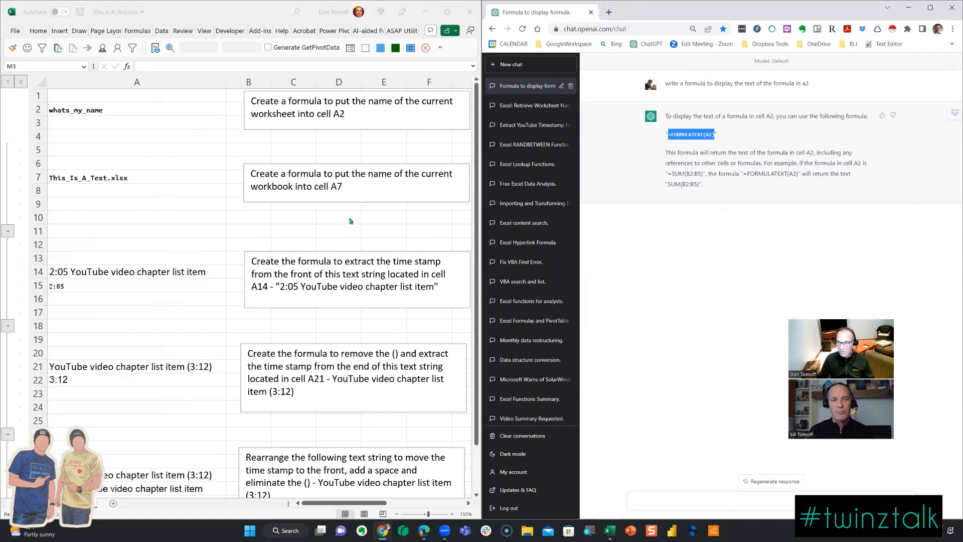
{"action": "left_click", "coordinate": [92, 125]}
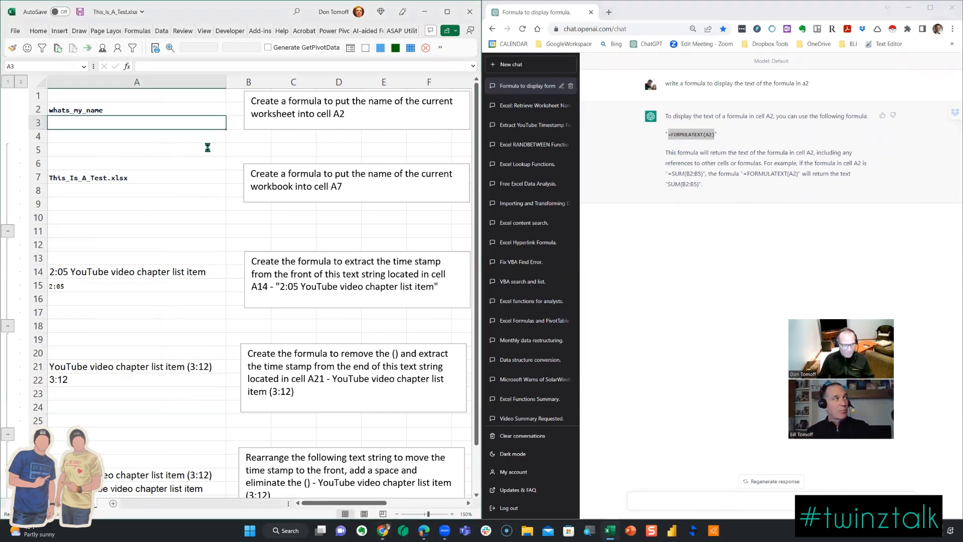
{"action": "key", "text": "ctrl+v"}
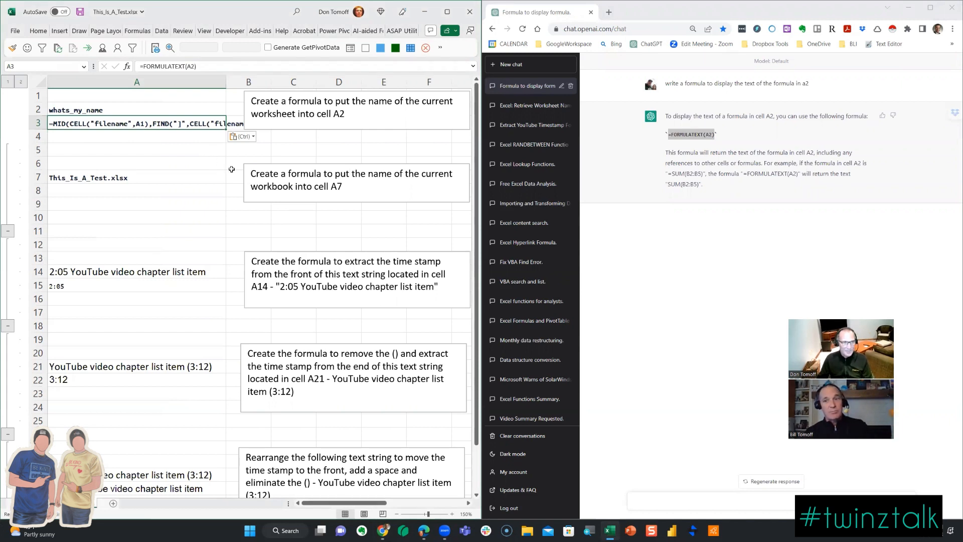
{"action": "left_click", "coordinate": [40, 31]}
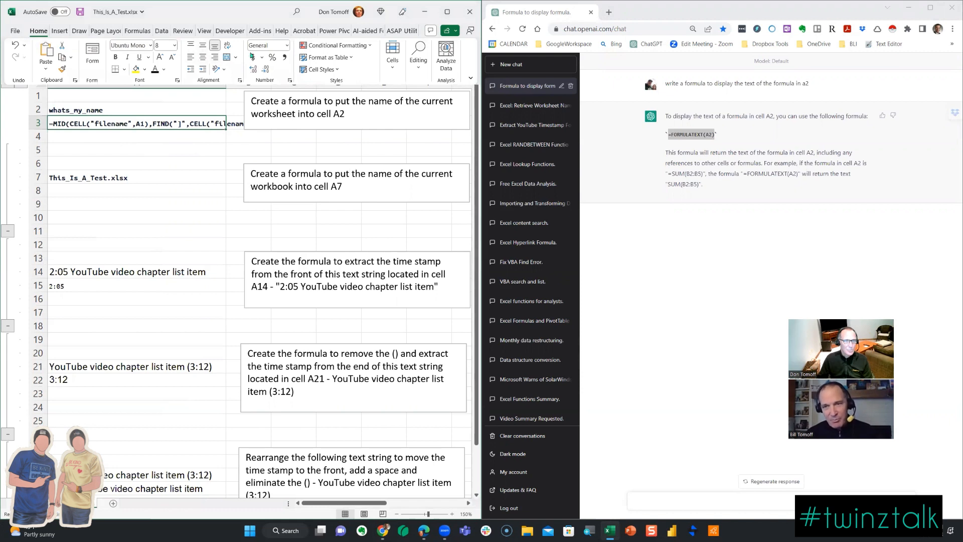
{"action": "left_click", "coordinate": [227, 45]}
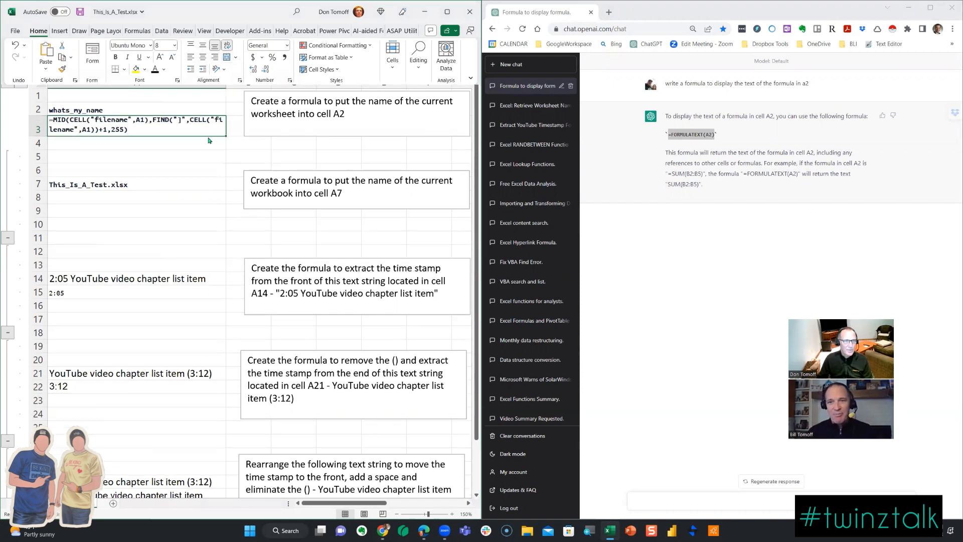
{"action": "left_click", "coordinate": [113, 146]}
{"action": "left_click", "coordinate": [99, 151]}
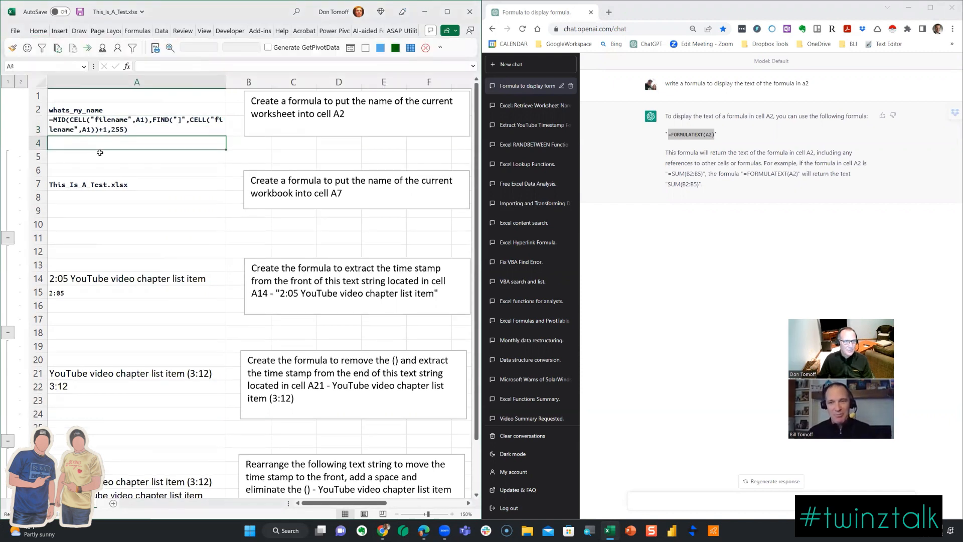
{"action": "left_click", "coordinate": [135, 129]}
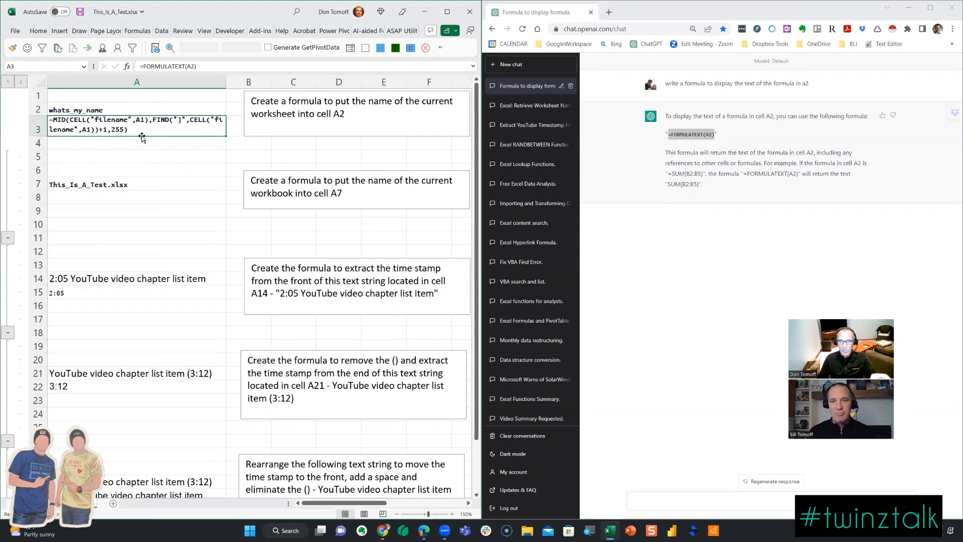
Step: Copy the prompt "Modify that to first check if a2 is blank. If it is, return a blank" from its text box and submit it to ChatGPT
{"action": "left_click_drag", "start_coordinate": [340, 503], "coordinate": [417, 503]}
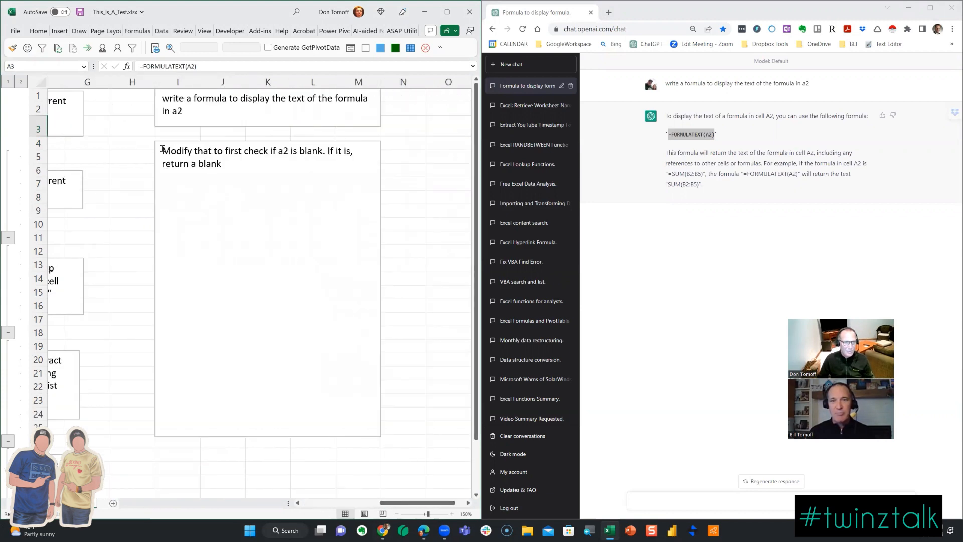
{"action": "left_click_drag", "start_coordinate": [162, 149], "coordinate": [278, 159]}
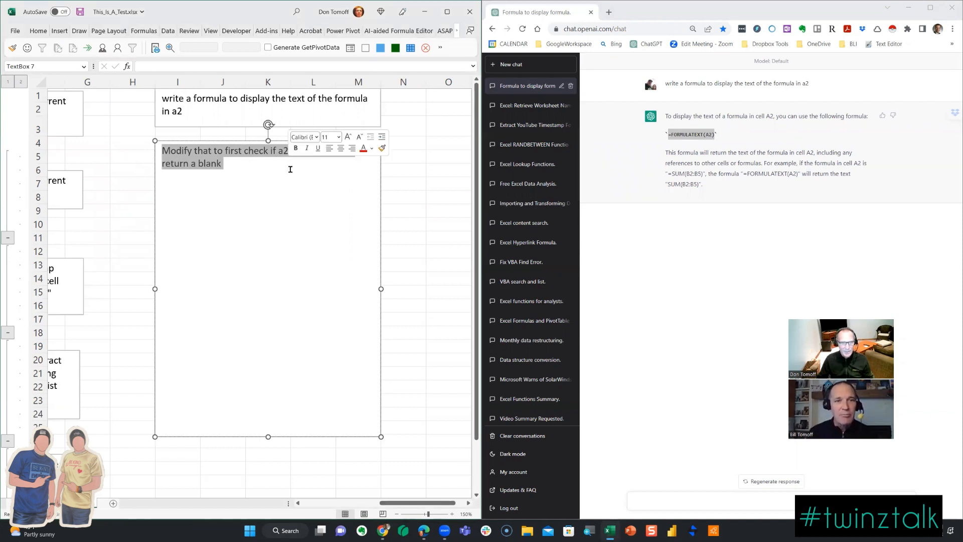
{"action": "left_click", "coordinate": [217, 209]}
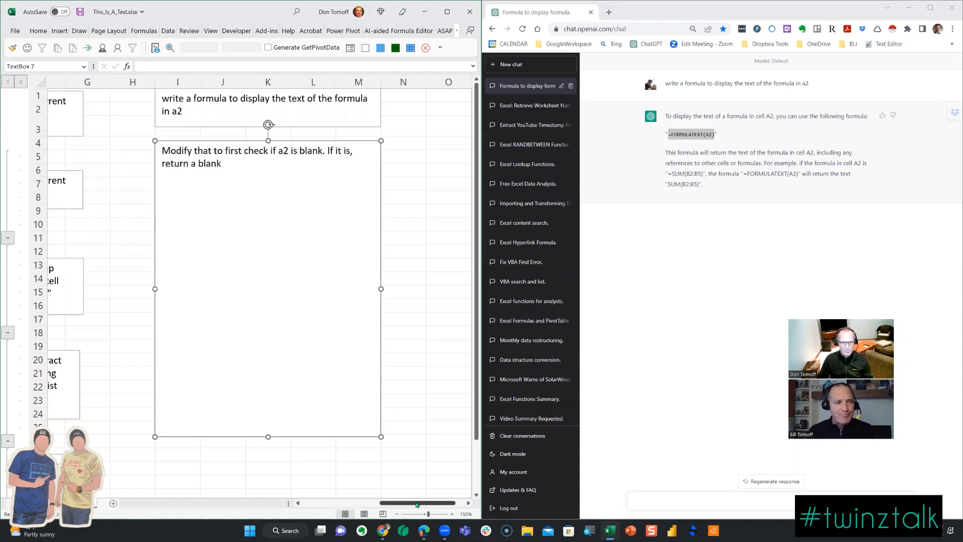
{"action": "left_click_drag", "start_coordinate": [417, 505], "coordinate": [340, 504]}
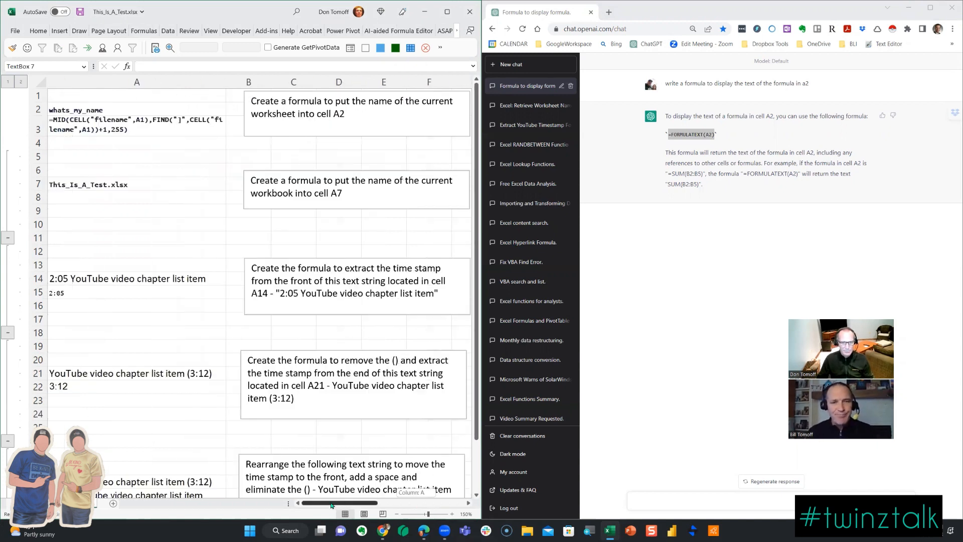
{"action": "left_click", "coordinate": [672, 499]}
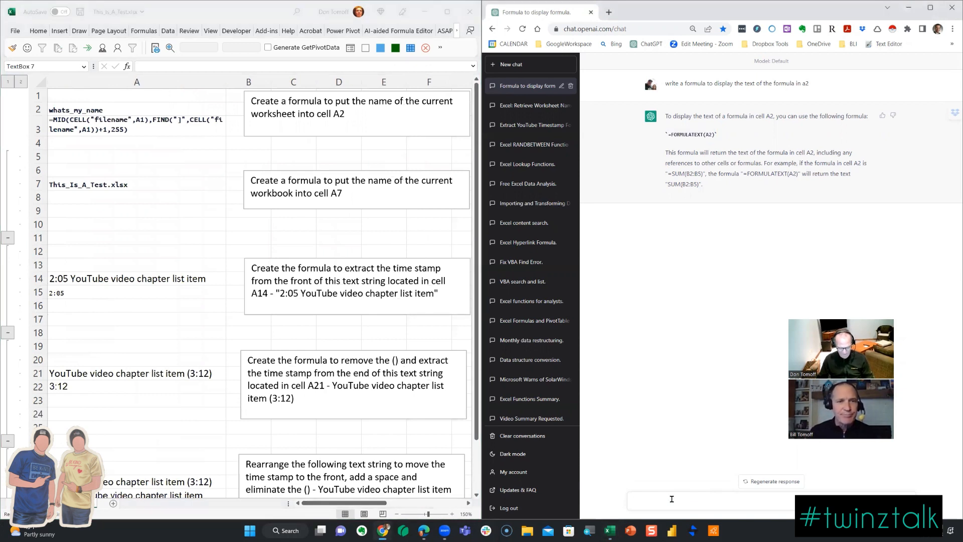
{"action": "key", "text": "ctrl+v"}
{"action": "key", "text": "Return"}
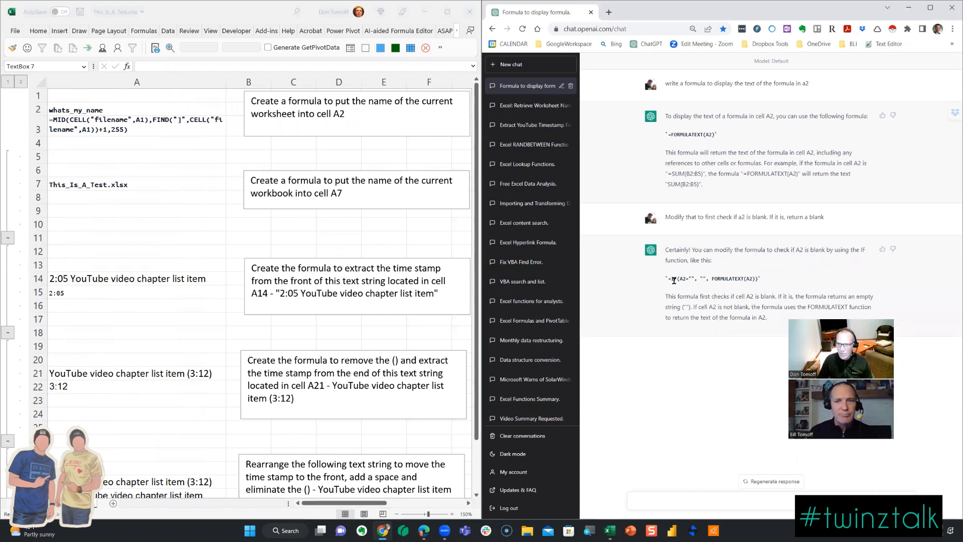
Step: Replace cell A3's formula in Excel with ChatGPT's =IF(A2="", "", FORMULATEXT(A2)) and wrap the cell's text
{"action": "left_click_drag", "start_coordinate": [668, 279], "coordinate": [765, 284]}
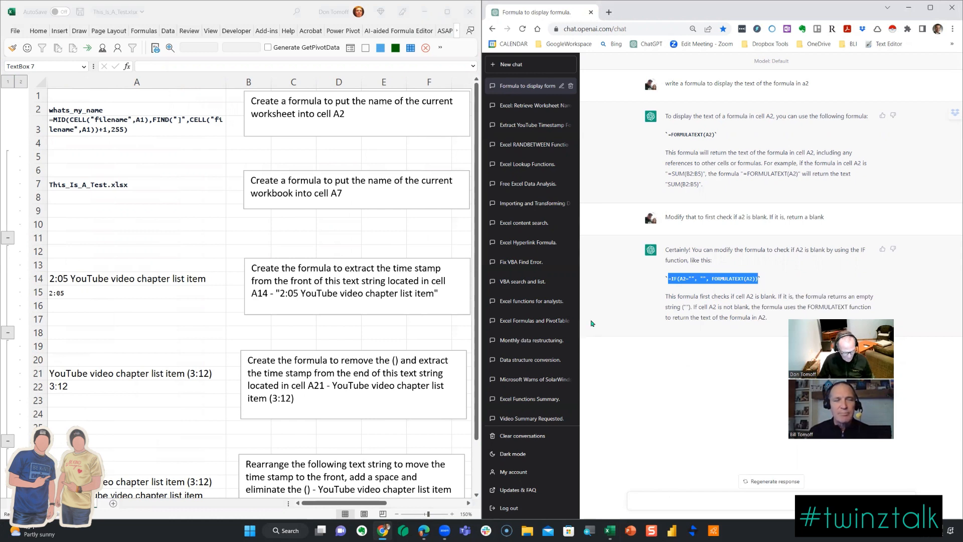
{"action": "left_click", "coordinate": [105, 126]}
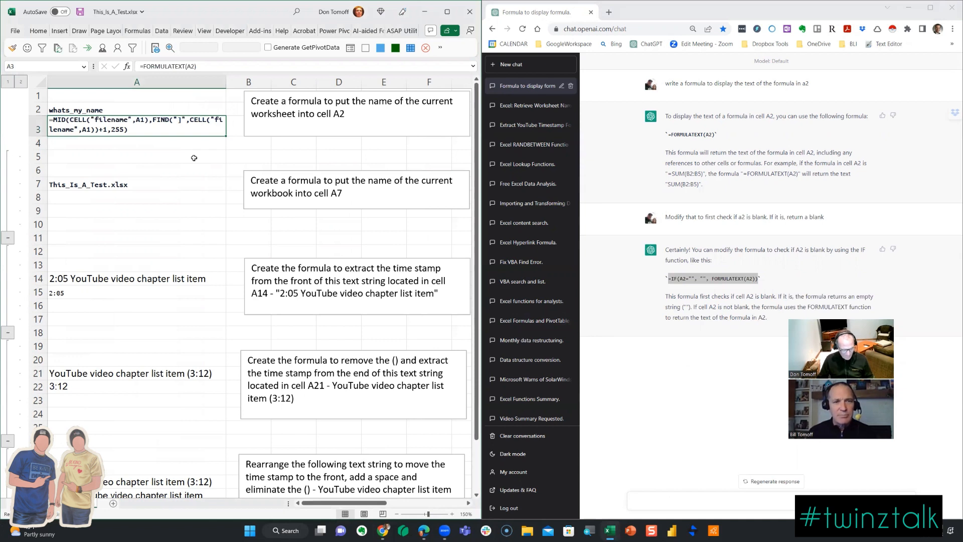
{"action": "key", "text": "ctrl+v"}
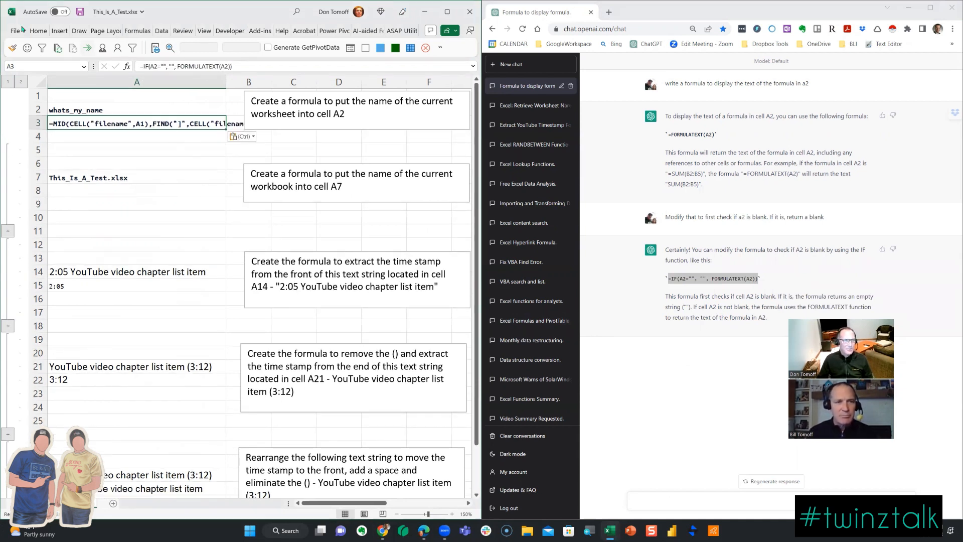
{"action": "left_click", "coordinate": [39, 31]}
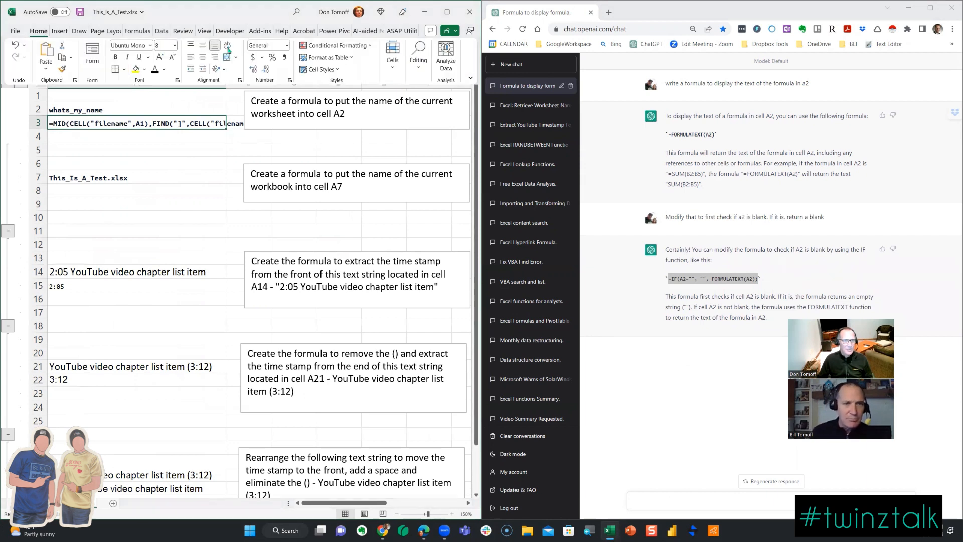
{"action": "left_click", "coordinate": [226, 45]}
{"action": "left_click", "coordinate": [143, 137]}
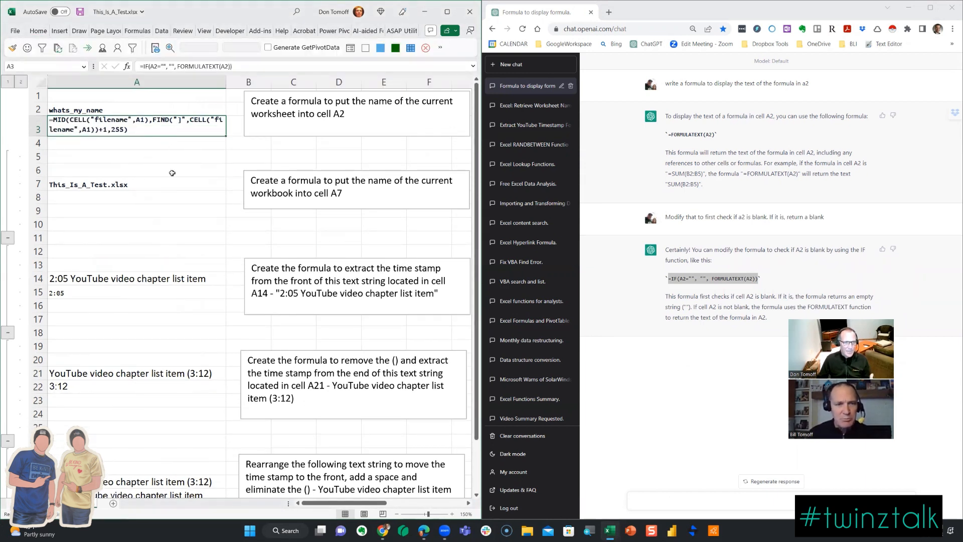
Step: Copy the formula from cell A3 to cell A8 and autofit row 8's height to the wrapped text
{"action": "key", "text": "ctrl+c"}
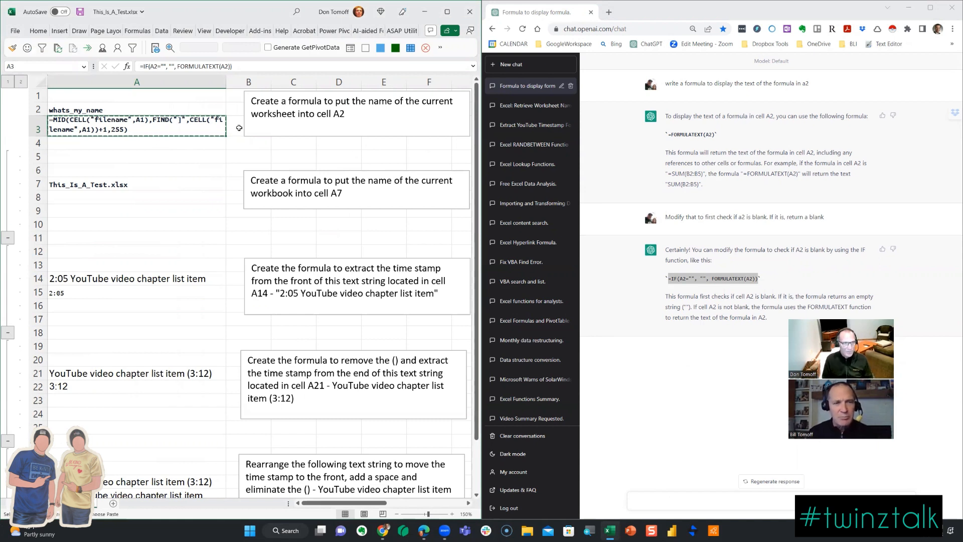
{"action": "key", "text": "Down"}
{"action": "key", "text": "Down"}
{"action": "key", "text": "Down"}
{"action": "key", "text": "Down"}
{"action": "key", "text": "Down"}
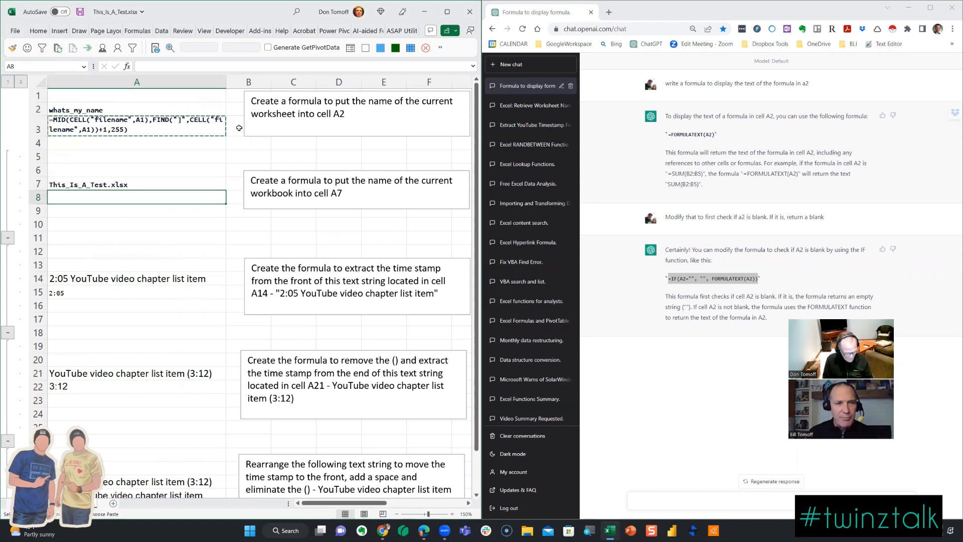
{"action": "key", "text": "ctrl+v"}
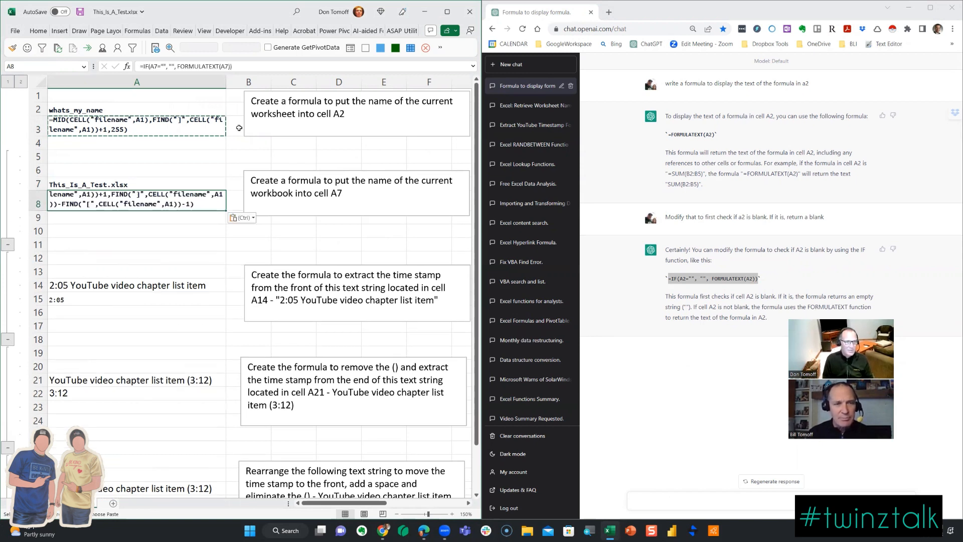
{"action": "double_click", "coordinate": [38, 211]}
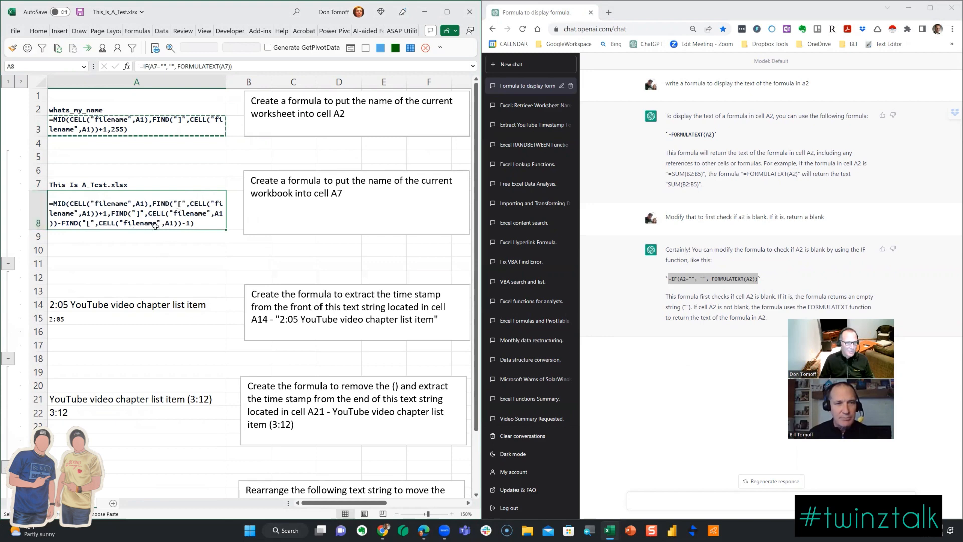
Step: Paste the copied blank-checking FORMULATEXT formula into cells A16 and A23, beneath the two time stamp extraction results
{"action": "scroll", "coordinate": [154, 225], "scroll_direction": "down", "scroll_amount": 2}
{"action": "left_click", "coordinate": [103, 257]}
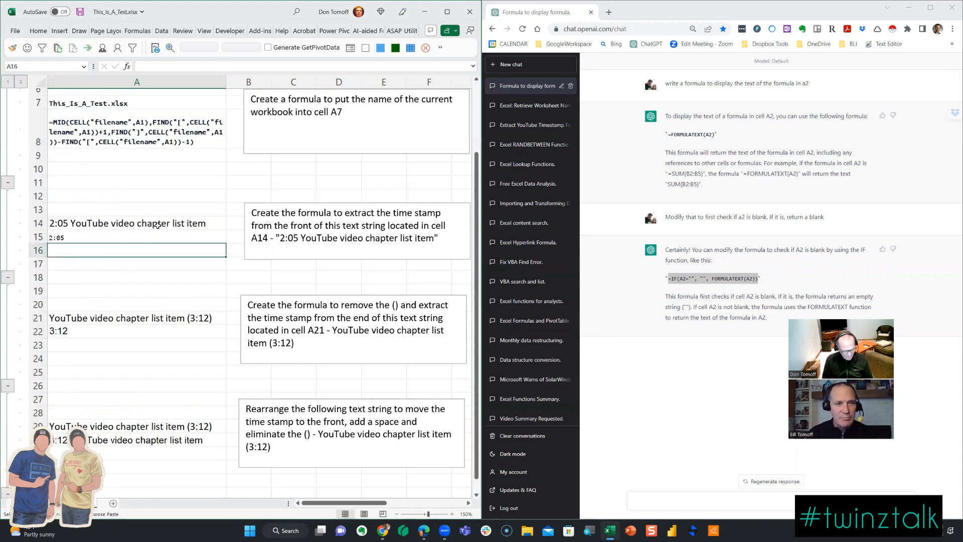
{"action": "key", "text": "ctrl+v"}
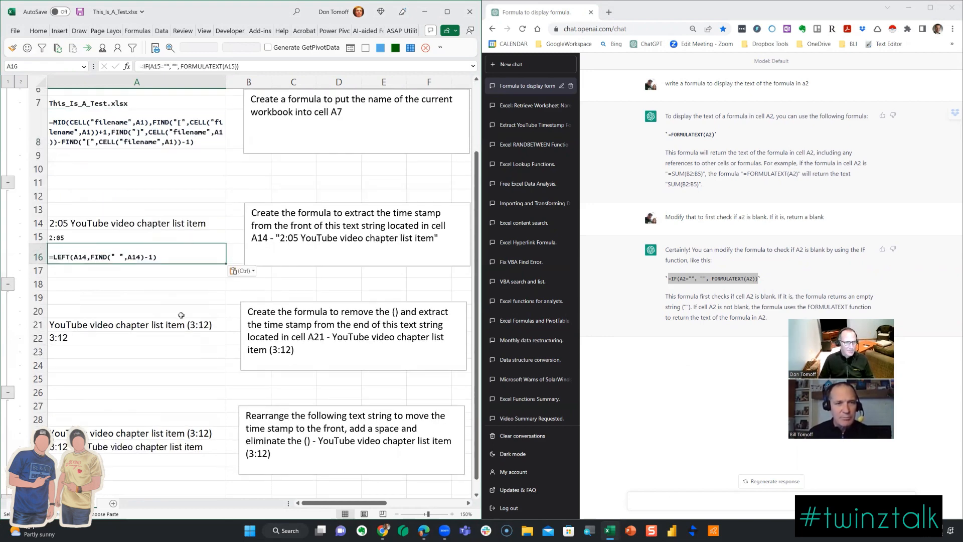
{"action": "left_click", "coordinate": [116, 351]}
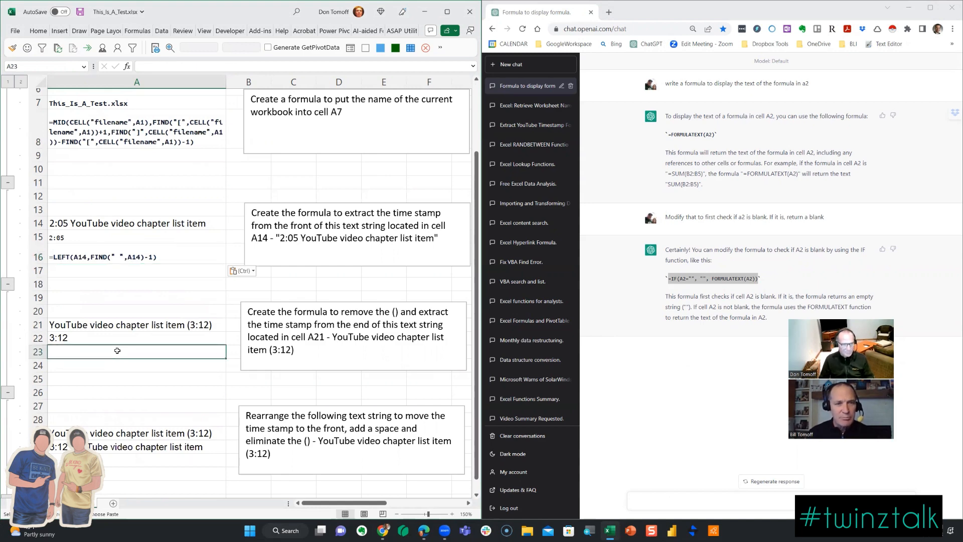
{"action": "key", "text": "ctrl+v"}
Step: Paste the same FORMULATEXT formula into cell A31 and autofit row 31's height to the wrapped text
{"action": "scroll", "coordinate": [90, 367], "scroll_direction": "down", "scroll_amount": 2}
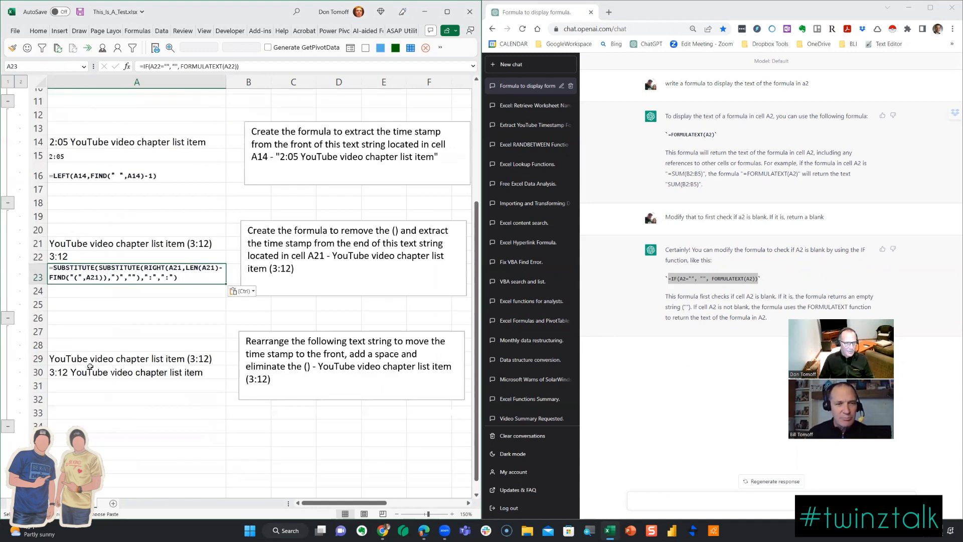
{"action": "left_click", "coordinate": [97, 389]}
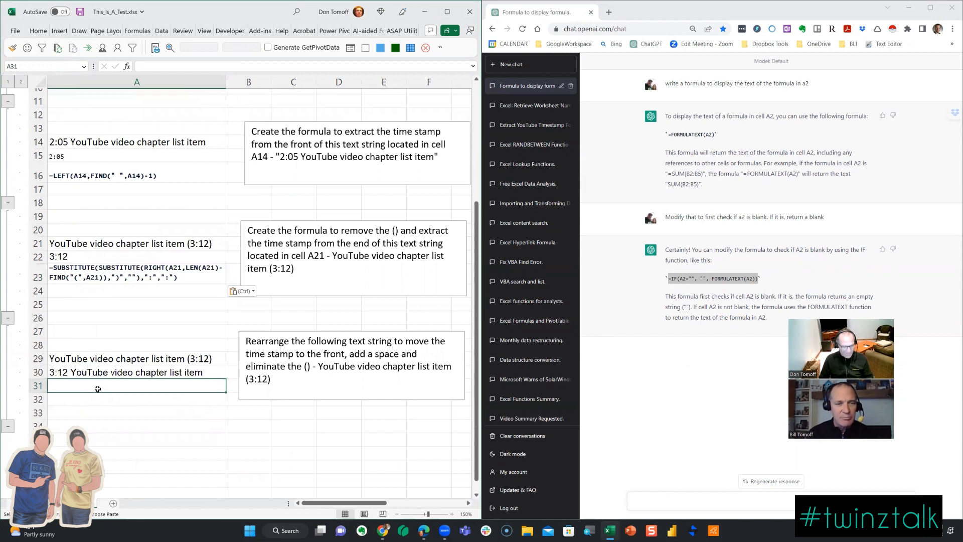
{"action": "key", "text": "ctrl+v"}
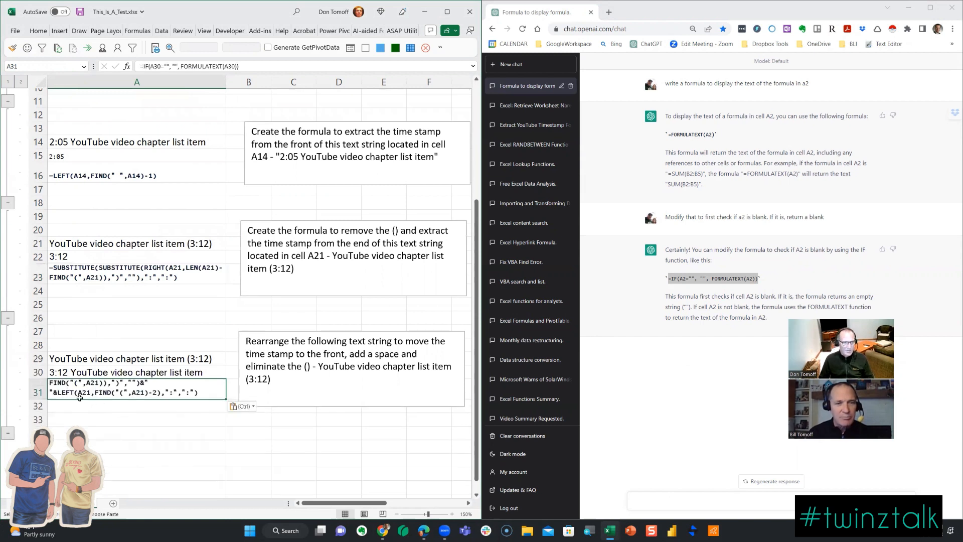
{"action": "double_click", "coordinate": [44, 397]}
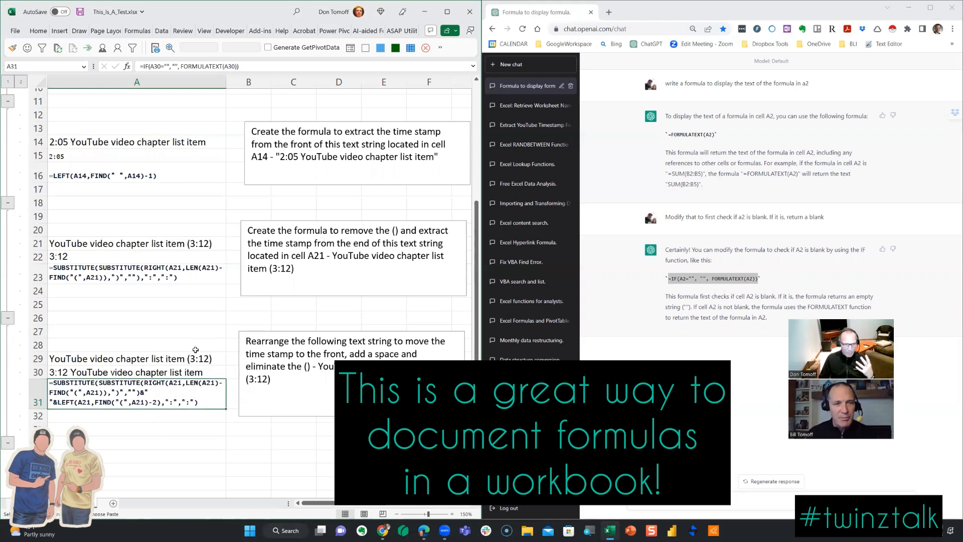
Step: Clear cell A2 to test the blank check in cell A3, and restore A2's worksheet name formula
{"action": "scroll", "coordinate": [198, 336], "scroll_direction": "up", "scroll_amount": 3}
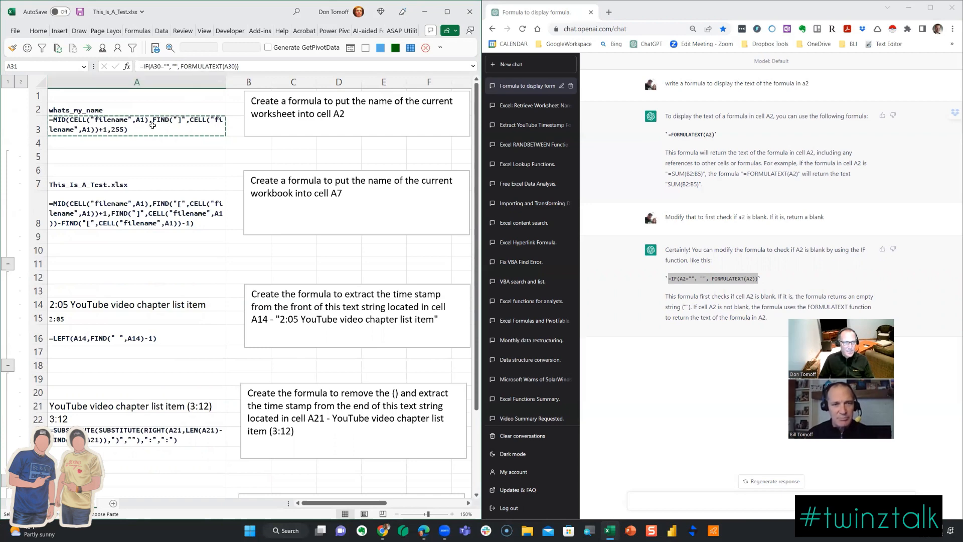
{"action": "scroll", "coordinate": [155, 134], "scroll_direction": "down", "scroll_amount": 5}
{"action": "scroll", "coordinate": [178, 232], "scroll_direction": "up", "scroll_amount": 5}
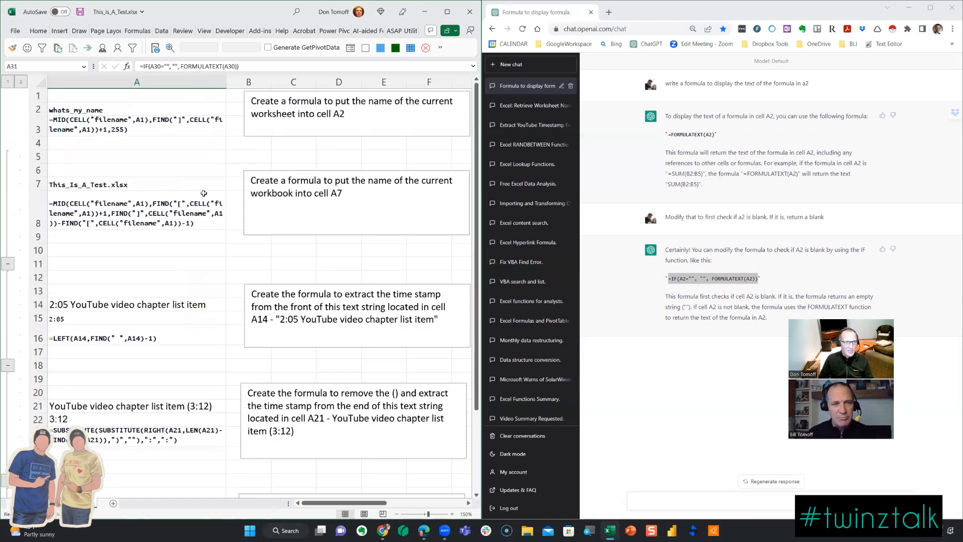
{"action": "left_click", "coordinate": [163, 156]}
{"action": "left_click", "coordinate": [103, 110]}
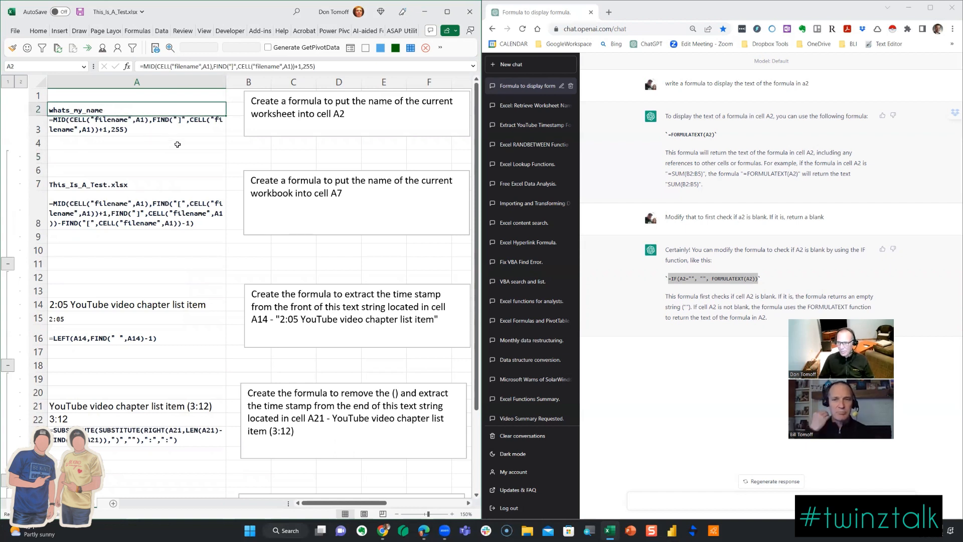
{"action": "key", "text": "Delete"}
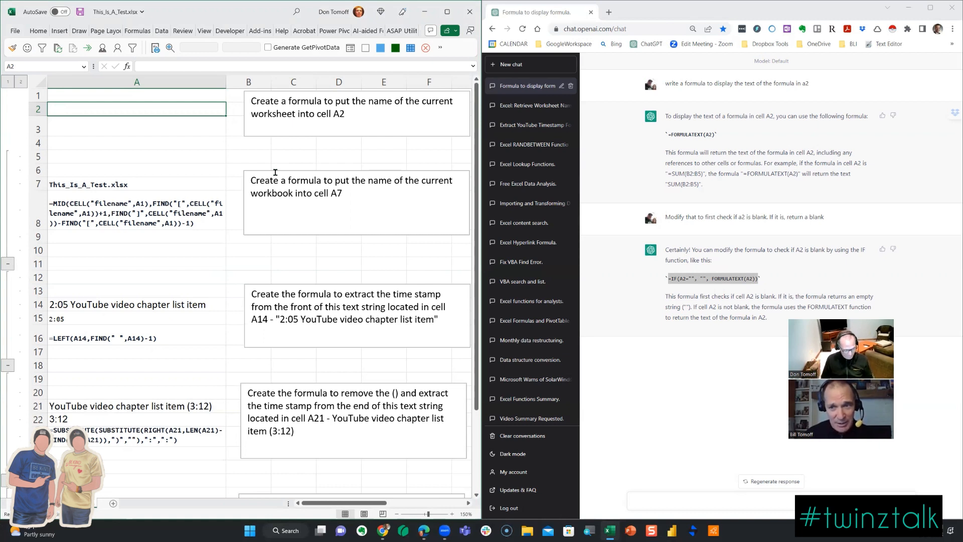
{"action": "key", "text": "ctrl+v"}
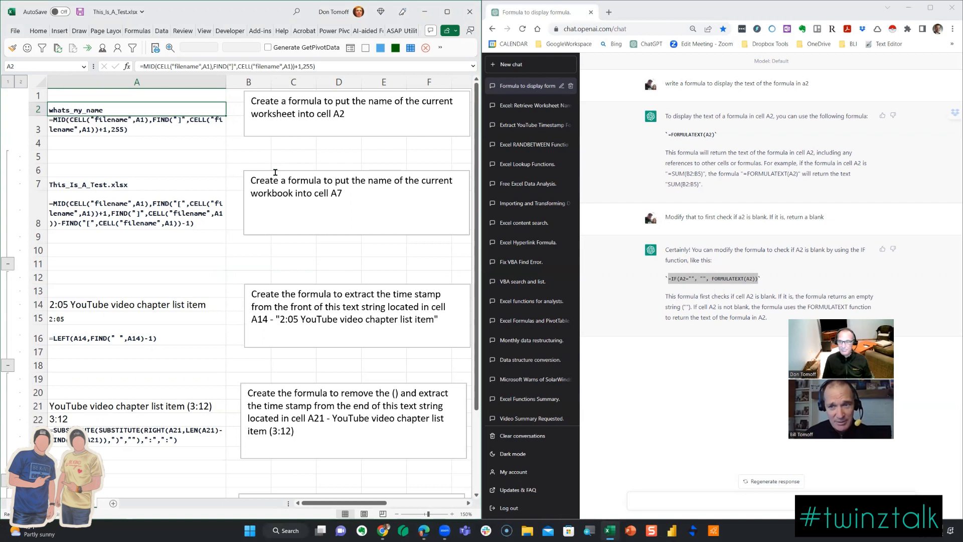